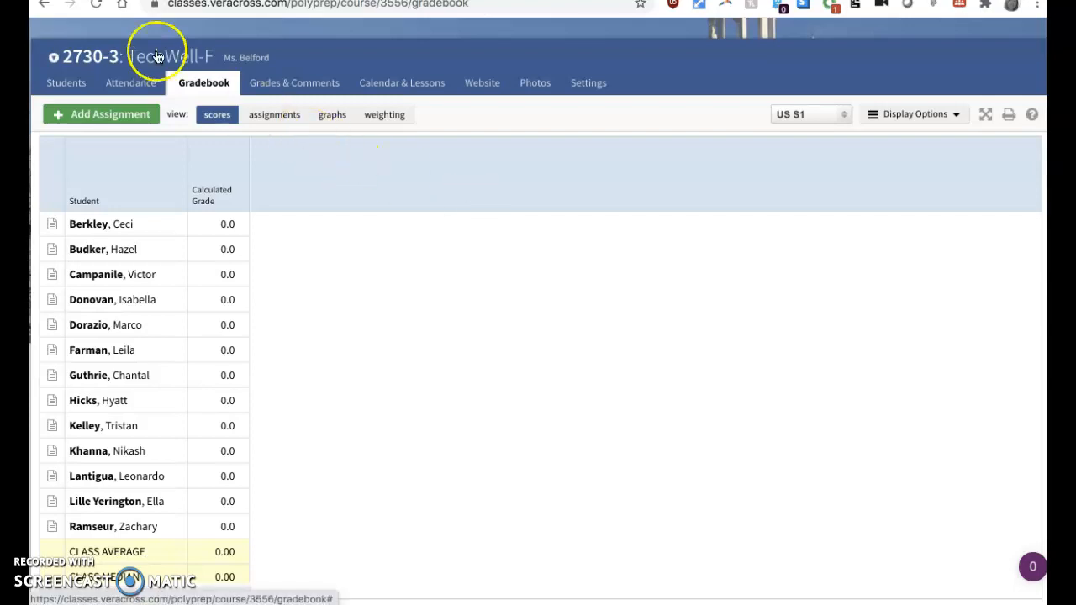
Step: Review the TechWell-F gradebook's weighting and assignments views and return to the scores view
{"action": "left_click", "coordinate": [135, 56]}
{"action": "left_click", "coordinate": [456, 194]}
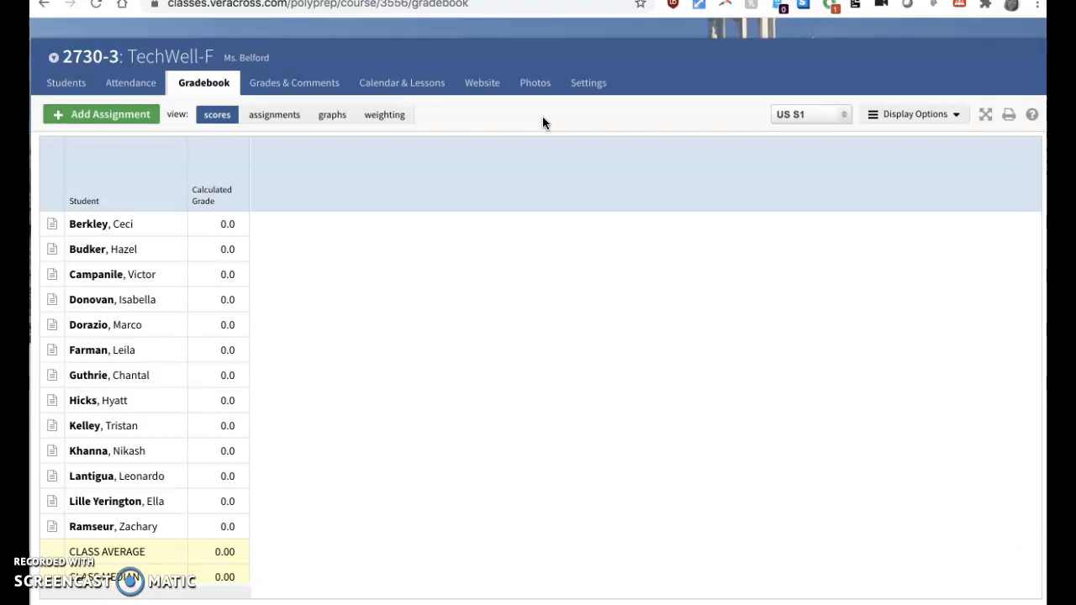
{"action": "left_click", "coordinate": [400, 119]}
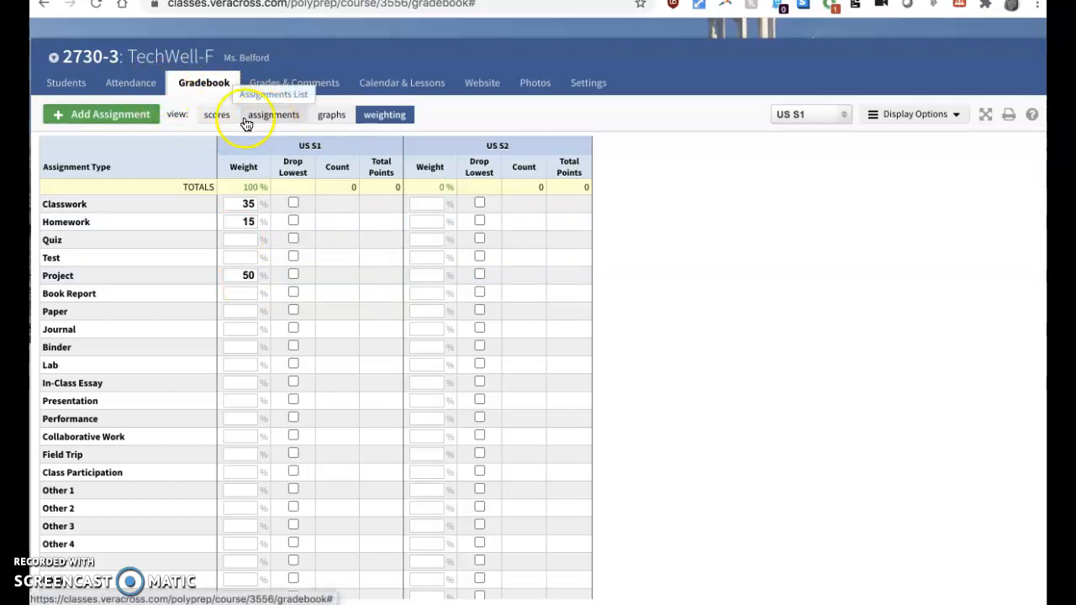
{"action": "left_click", "coordinate": [216, 86]}
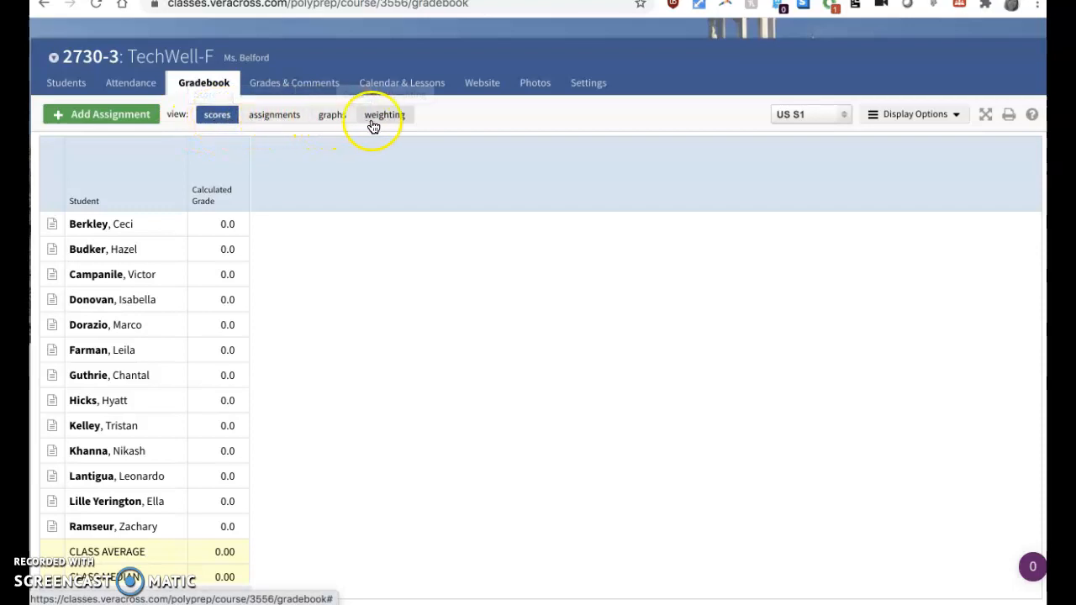
{"action": "left_click", "coordinate": [286, 124]}
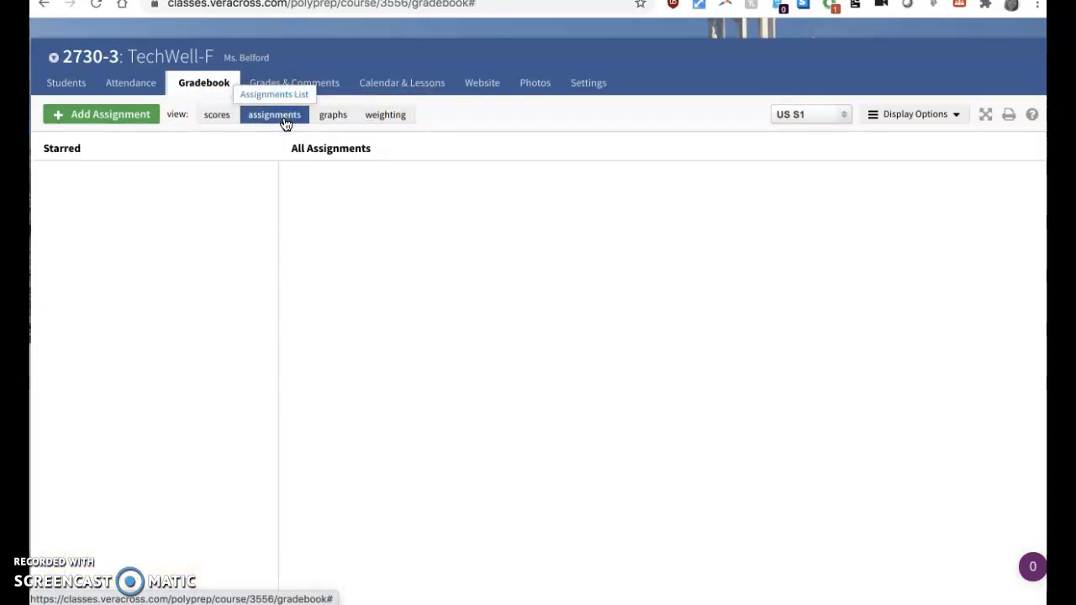
{"action": "left_click", "coordinate": [220, 119]}
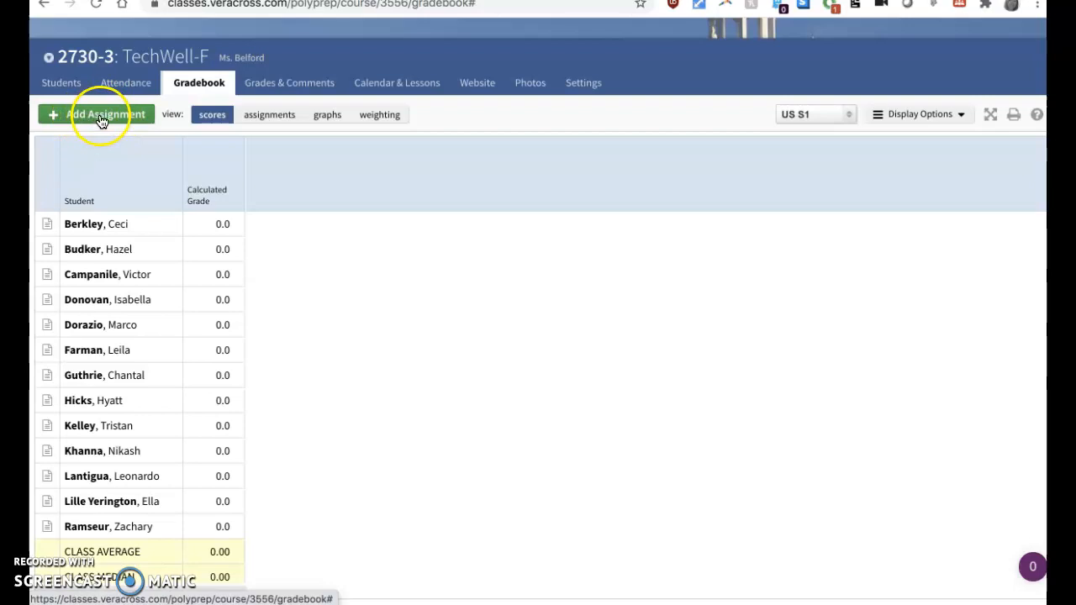
Step: Start a new assignment in the gradebook and set its assignment type to Homework
{"action": "left_click", "coordinate": [101, 119]}
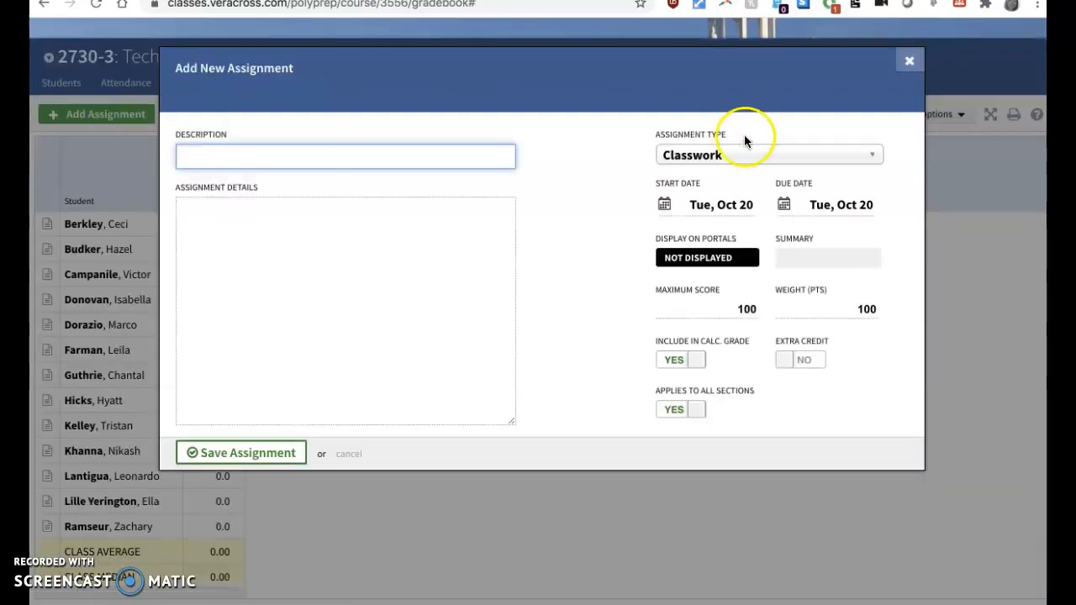
{"action": "left_click", "coordinate": [875, 158]}
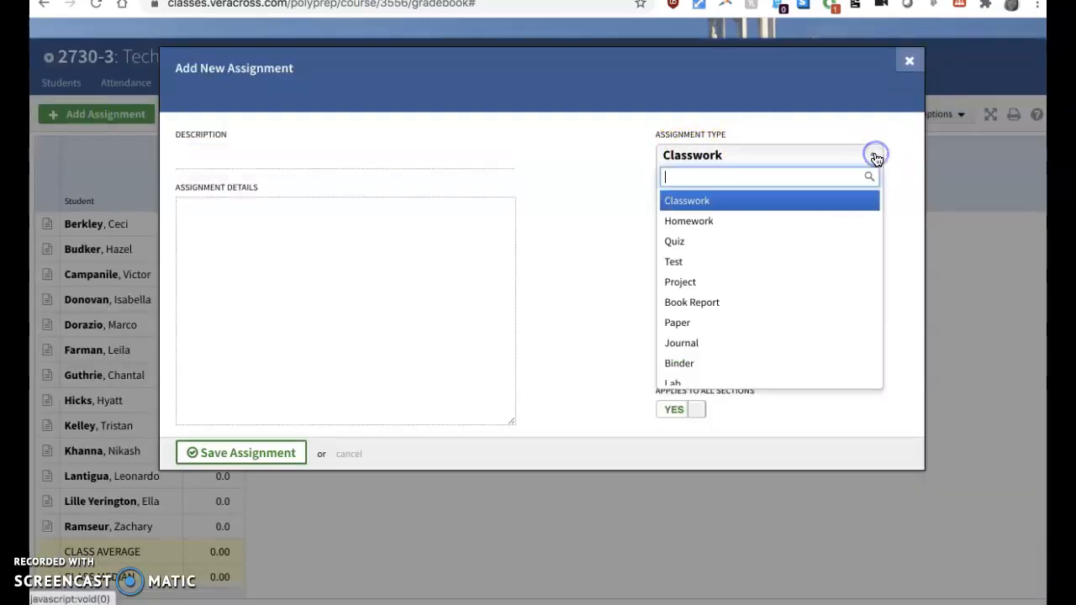
{"action": "scroll", "coordinate": [819, 336], "scroll_direction": "down", "scroll_amount": 3}
{"action": "scroll", "coordinate": [820, 336], "scroll_direction": "down", "scroll_amount": 2}
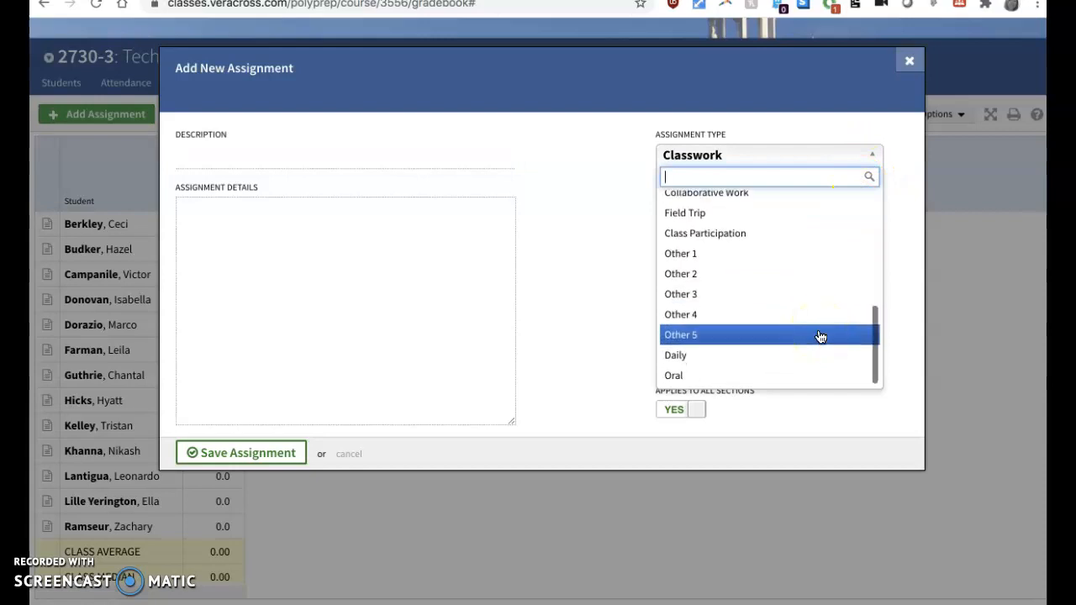
{"action": "scroll", "coordinate": [820, 336], "scroll_direction": "up", "scroll_amount": 5}
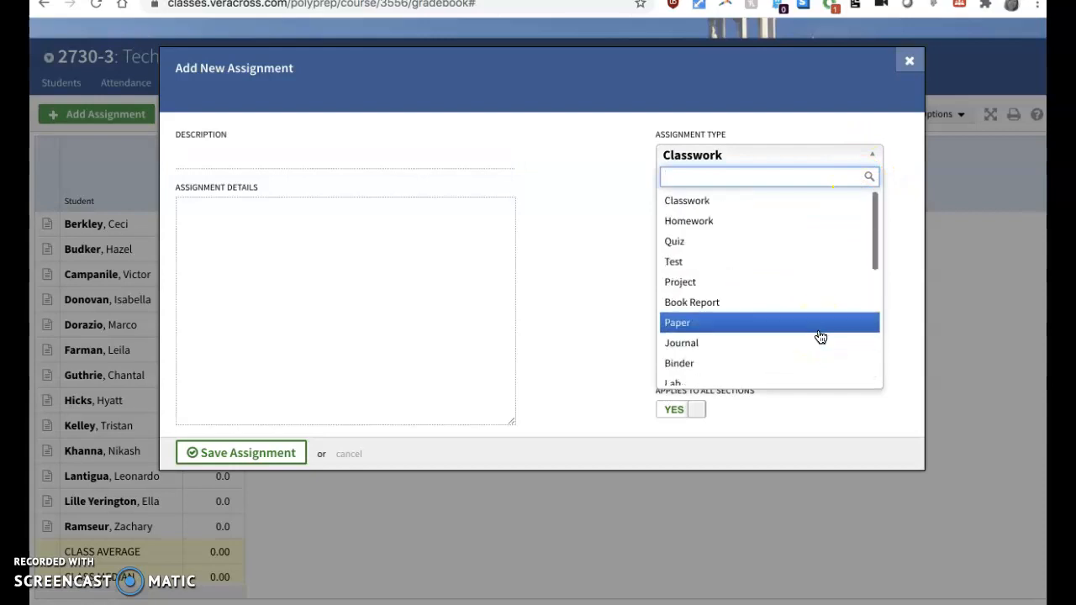
{"action": "left_click", "coordinate": [796, 223]}
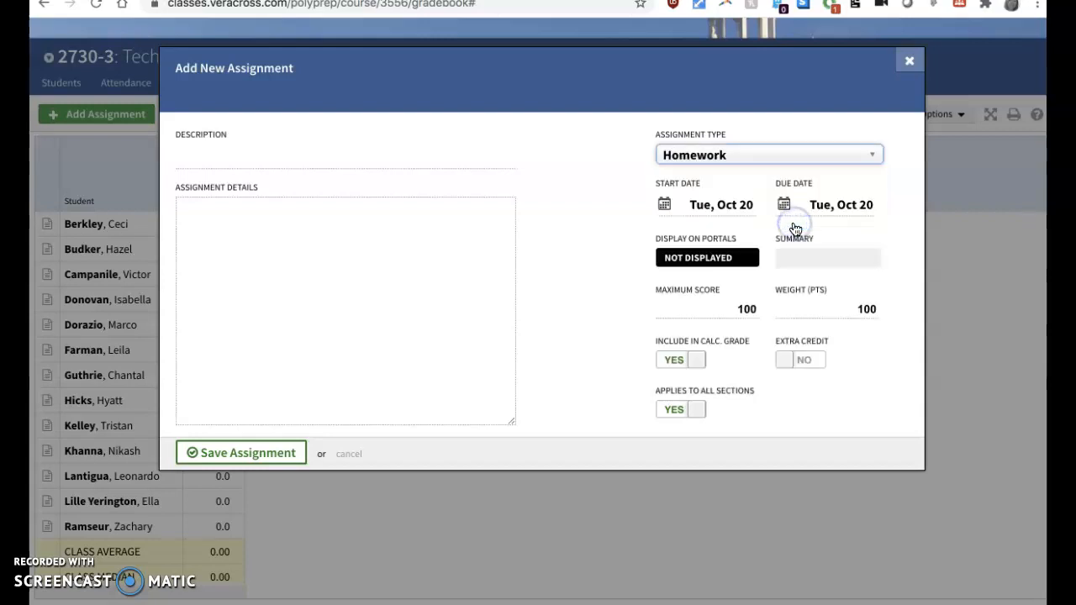
Step: Enter Flipgrid as the description of the new homework assignment
{"action": "left_click", "coordinate": [325, 160]}
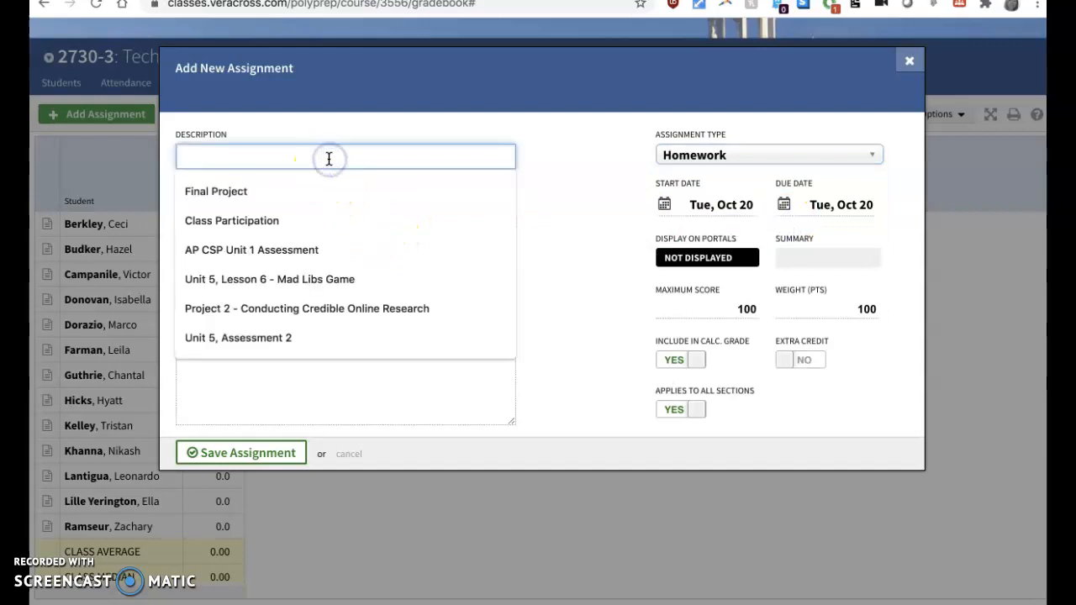
{"action": "type", "text": "Fi"}
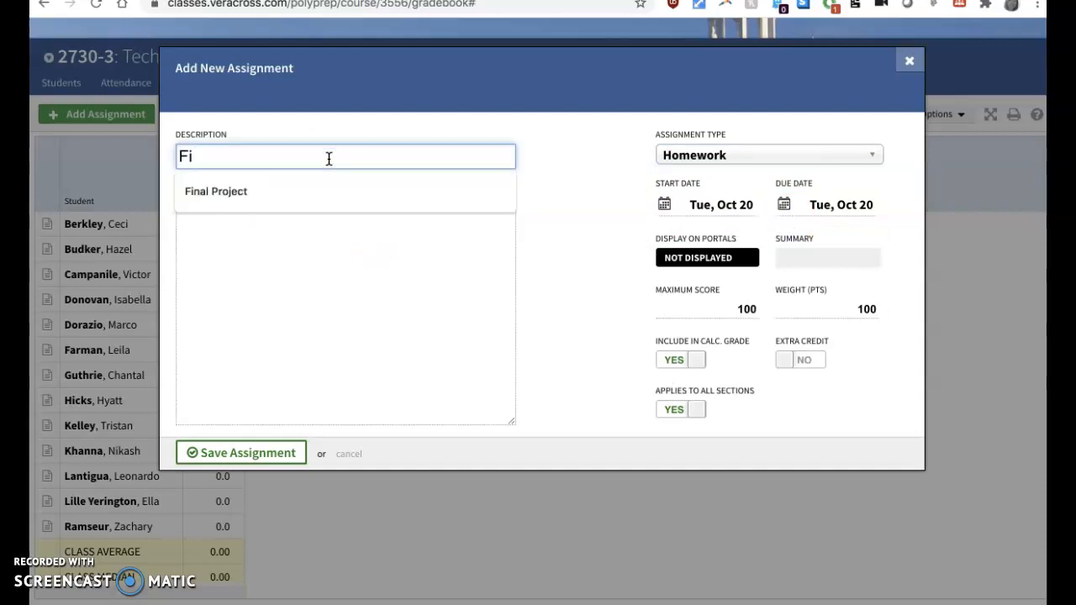
{"action": "key", "text": "BackSpace"}
{"action": "type", "text": "lip"}
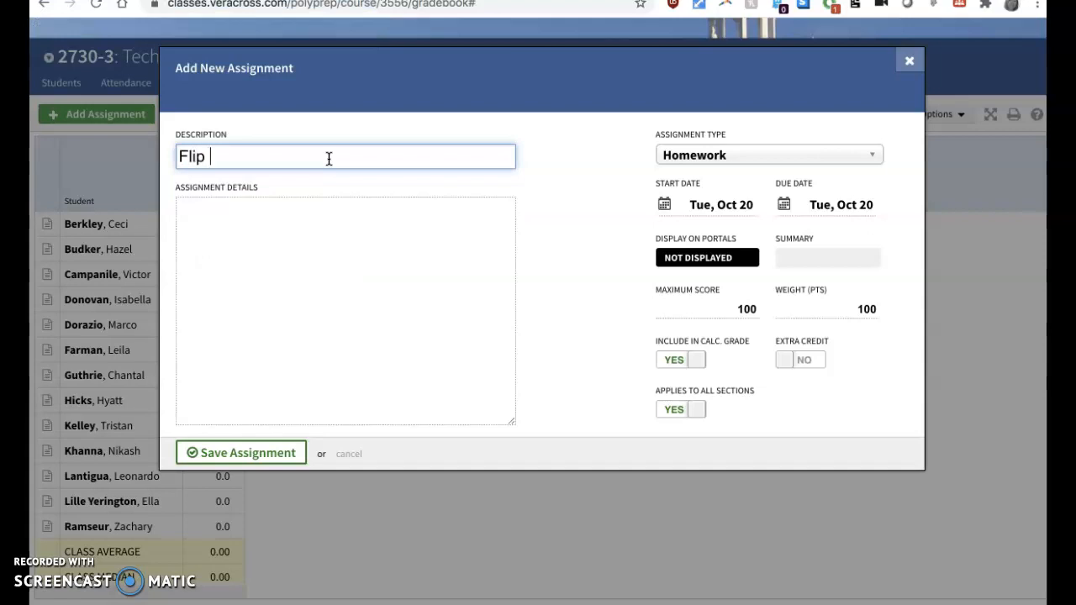
{"action": "key", "text": "BackSpace"}
{"action": "type", "text": "grid"}
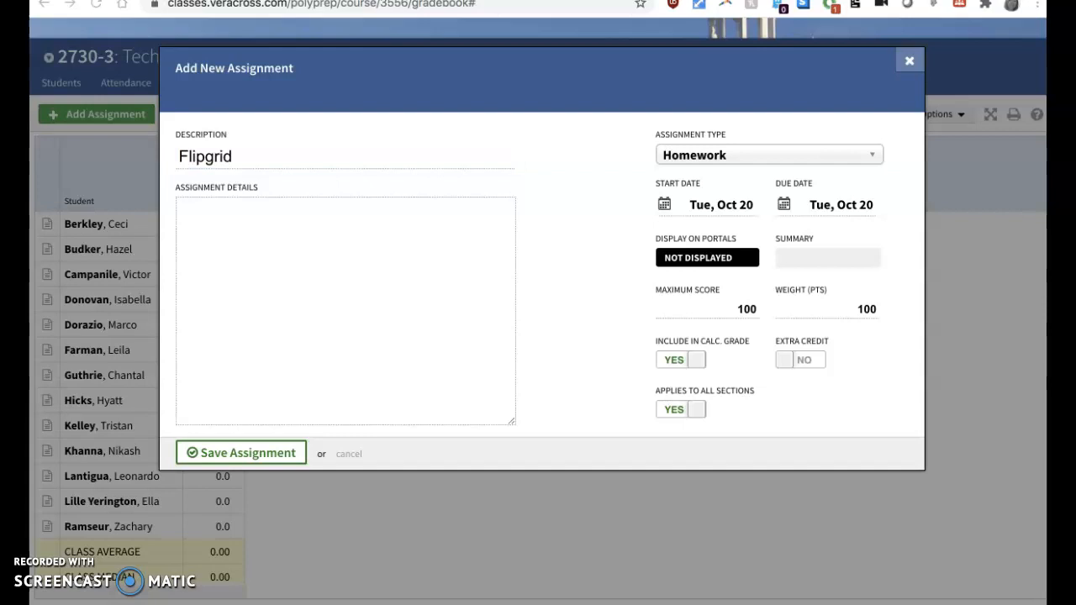
Step: Set both the start date and the due date of the assignment to Friday, September 11, 2020
{"action": "left_click", "coordinate": [718, 206]}
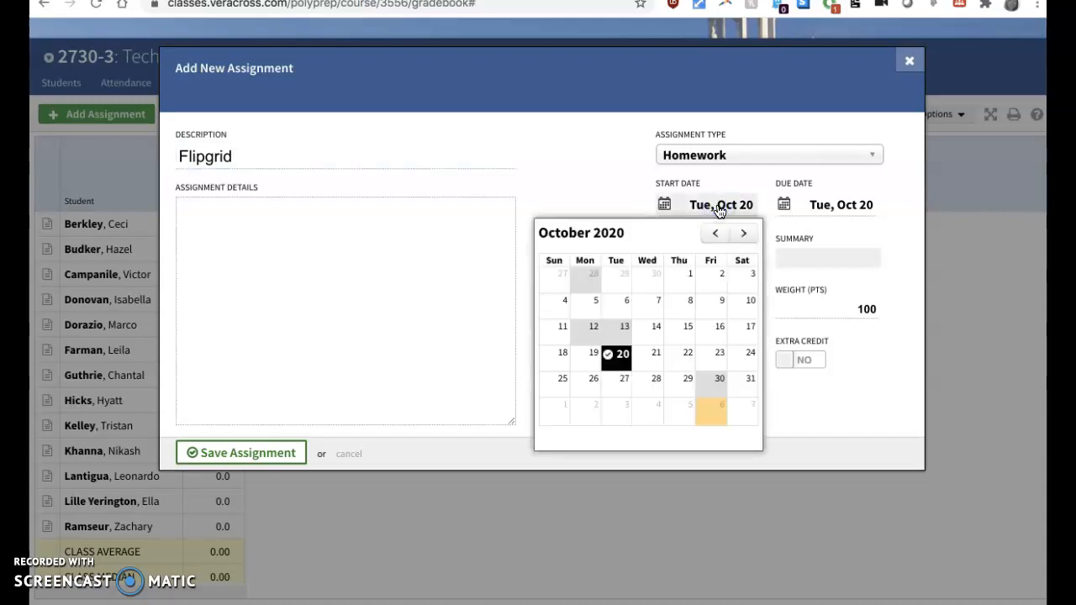
{"action": "left_click", "coordinate": [714, 233]}
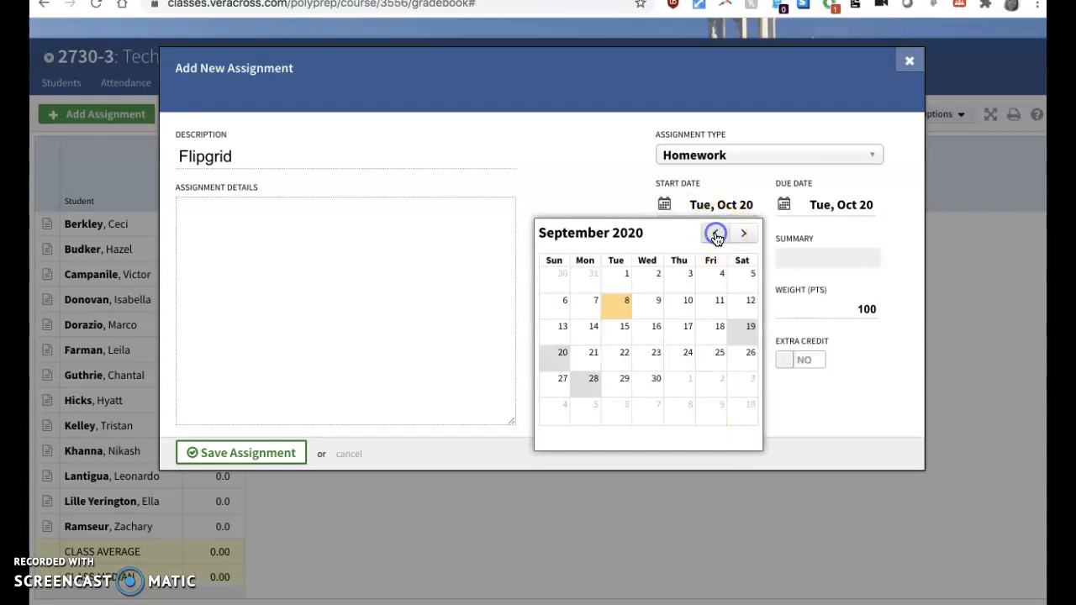
{"action": "left_click", "coordinate": [714, 304]}
{"action": "left_click", "coordinate": [828, 206]}
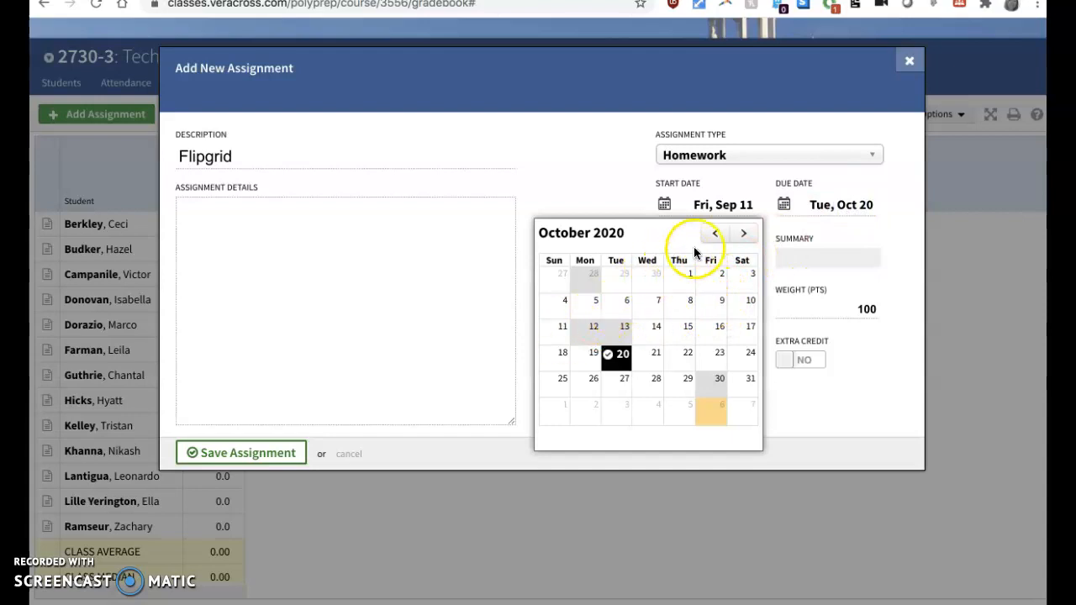
{"action": "left_click", "coordinate": [712, 234]}
{"action": "left_click", "coordinate": [719, 302]}
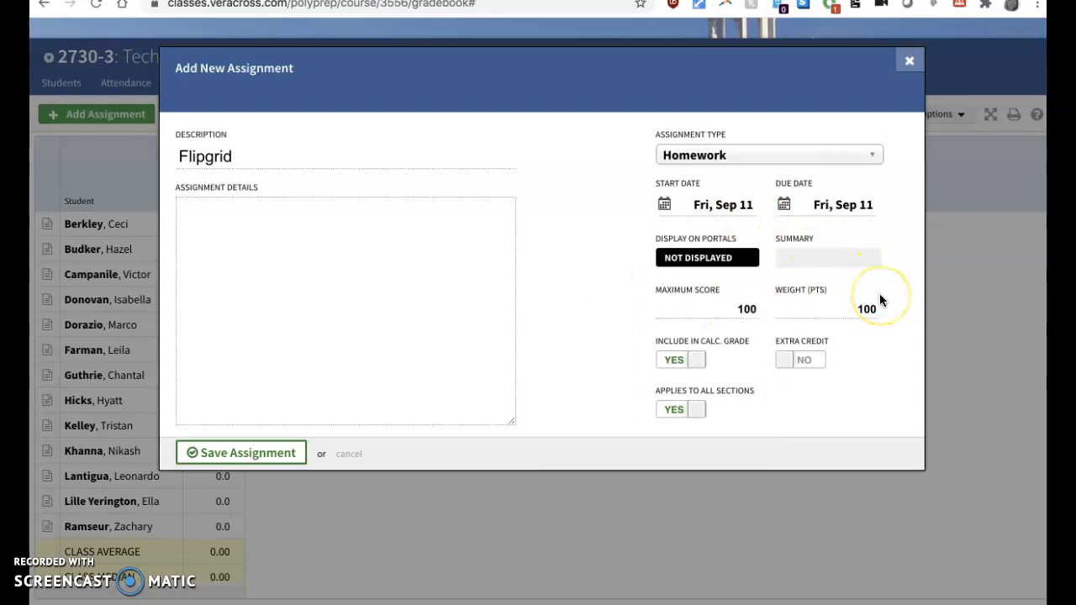
Step: Set the maximum score of the Flipgrid assignment to 5
{"action": "left_click", "coordinate": [692, 308]}
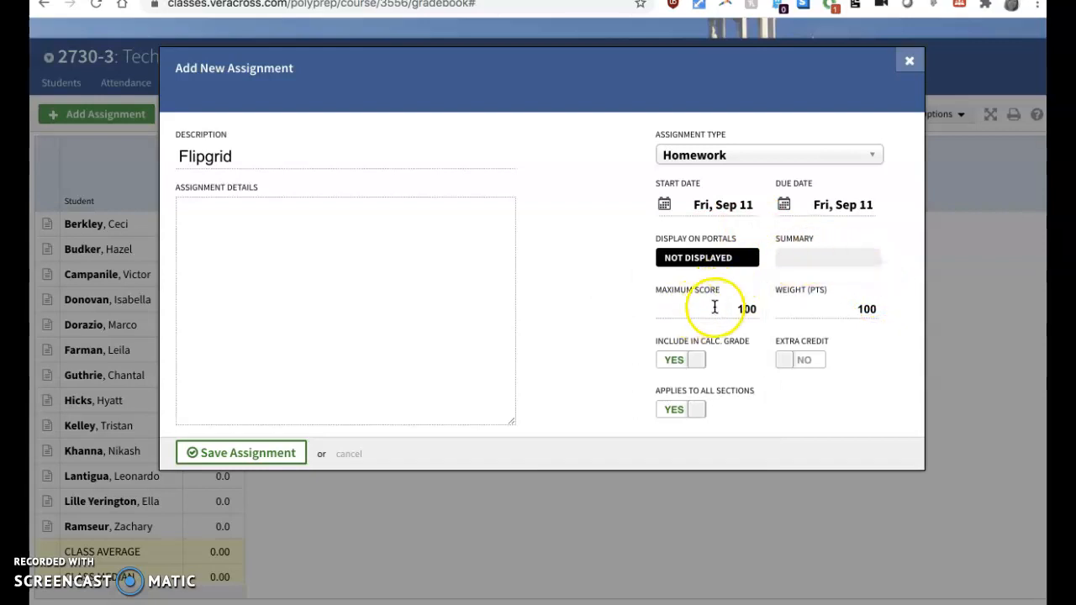
{"action": "left_click", "coordinate": [753, 307]}
{"action": "key", "text": "BackSpace"}
{"action": "key", "text": "BackSpace"}
{"action": "key", "text": "BackSpace"}
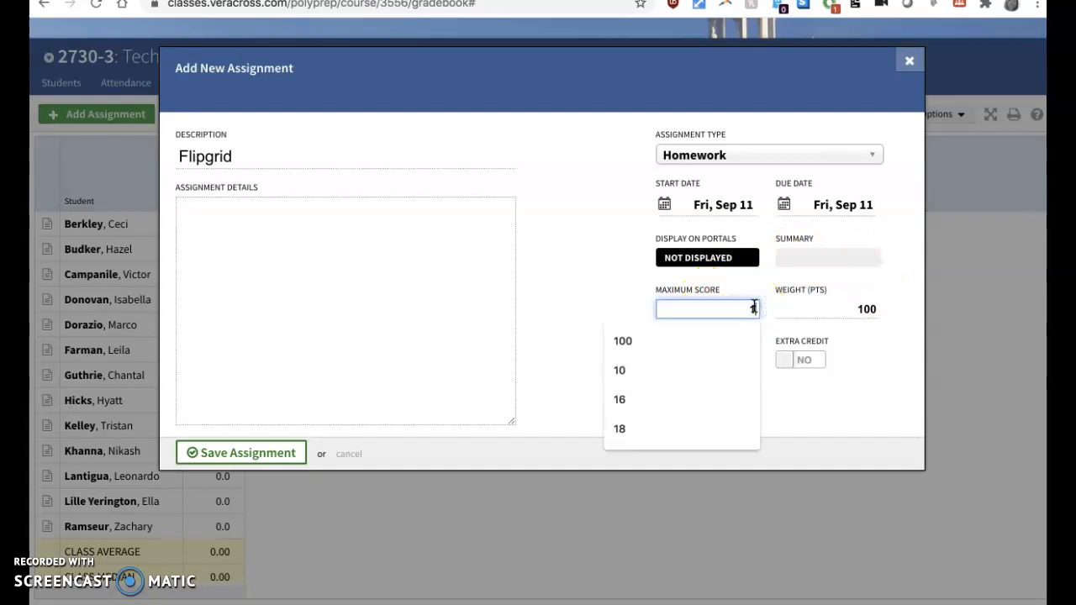
{"action": "type", "text": "5"}
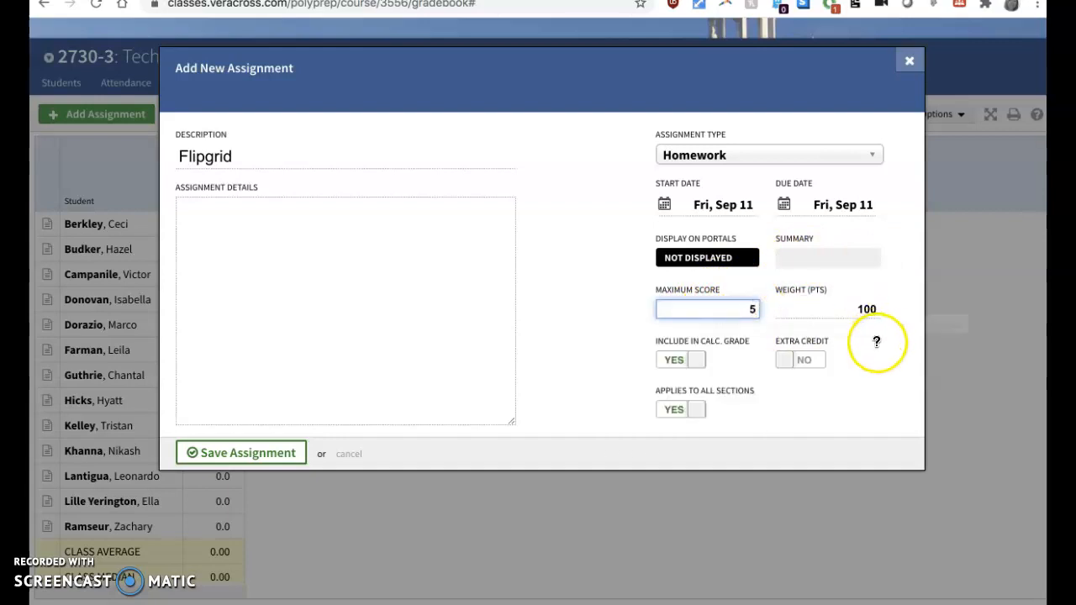
Step: Save the Flipgrid assignment with its weight at 100 points and no extra credit, and close its details
{"action": "mouse_move", "coordinate": [880, 393]}
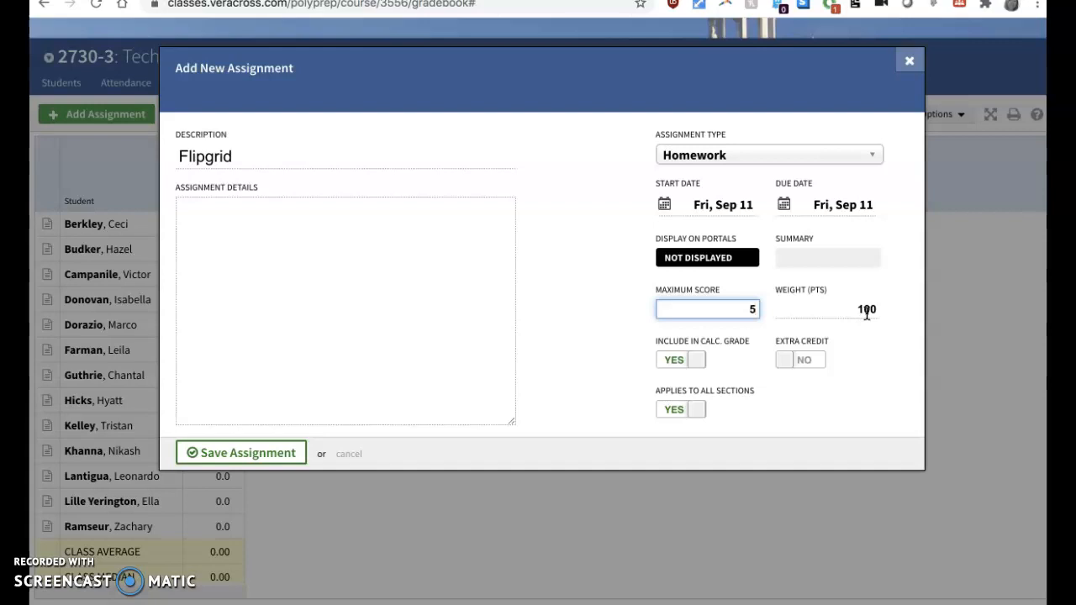
{"action": "left_click", "coordinate": [863, 308]}
{"action": "left_click", "coordinate": [792, 360]}
{"action": "left_click", "coordinate": [271, 456]}
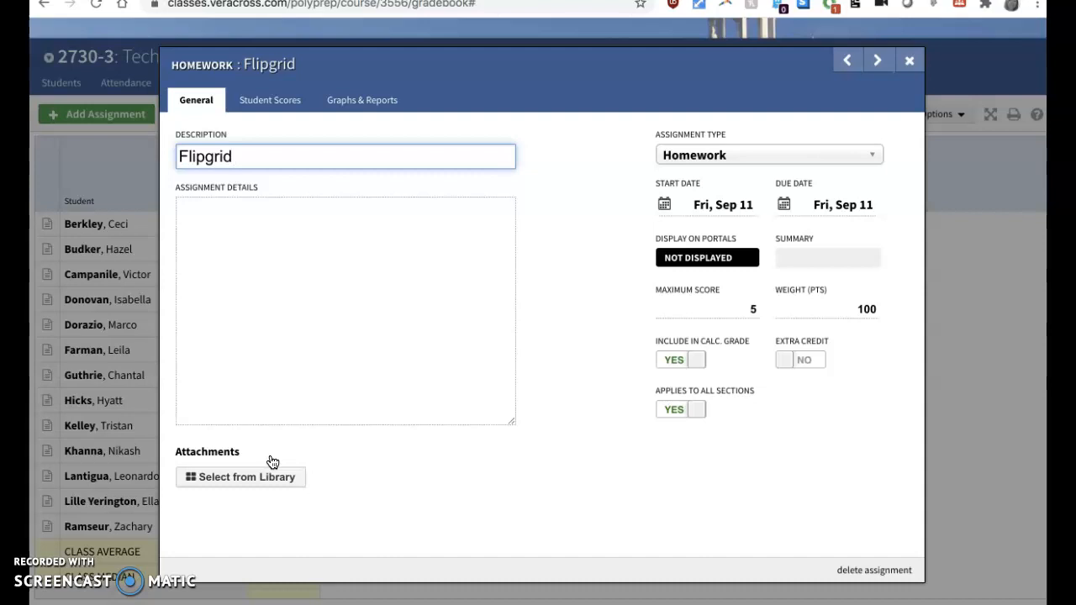
{"action": "left_click", "coordinate": [909, 61]}
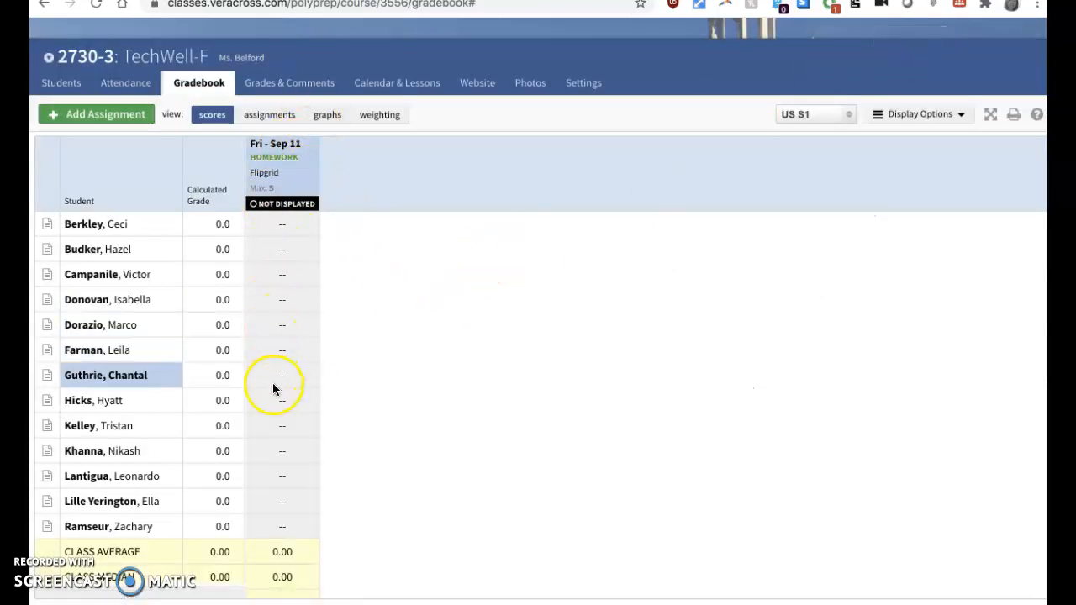
Step: Switch to the gradebook of the other class section, 2730-2: TechWell-F
{"action": "left_click", "coordinate": [48, 66]}
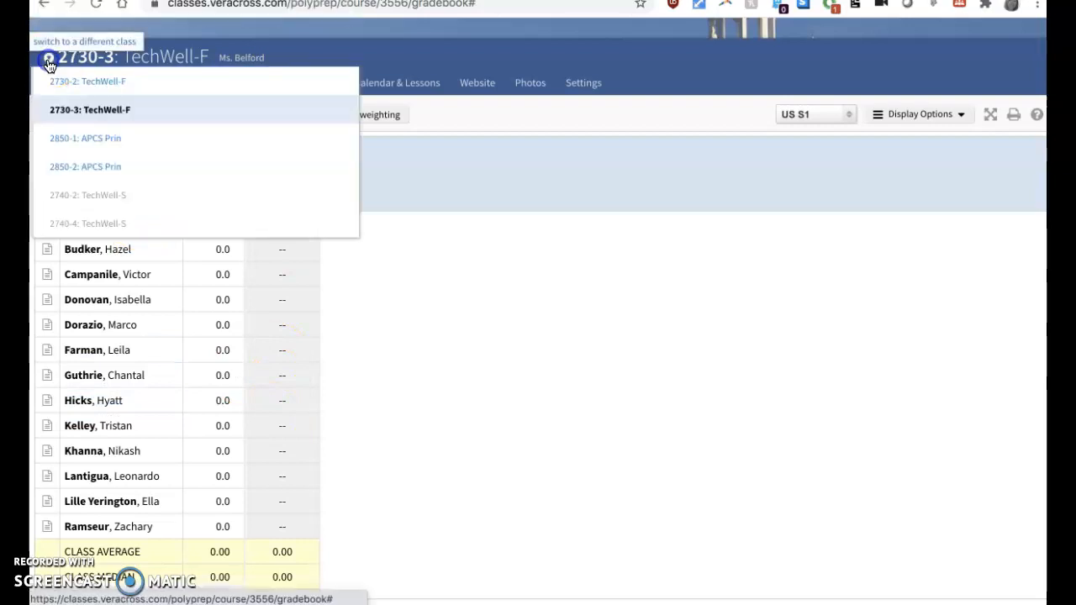
{"action": "left_click", "coordinate": [95, 84]}
{"action": "left_click", "coordinate": [440, 267]}
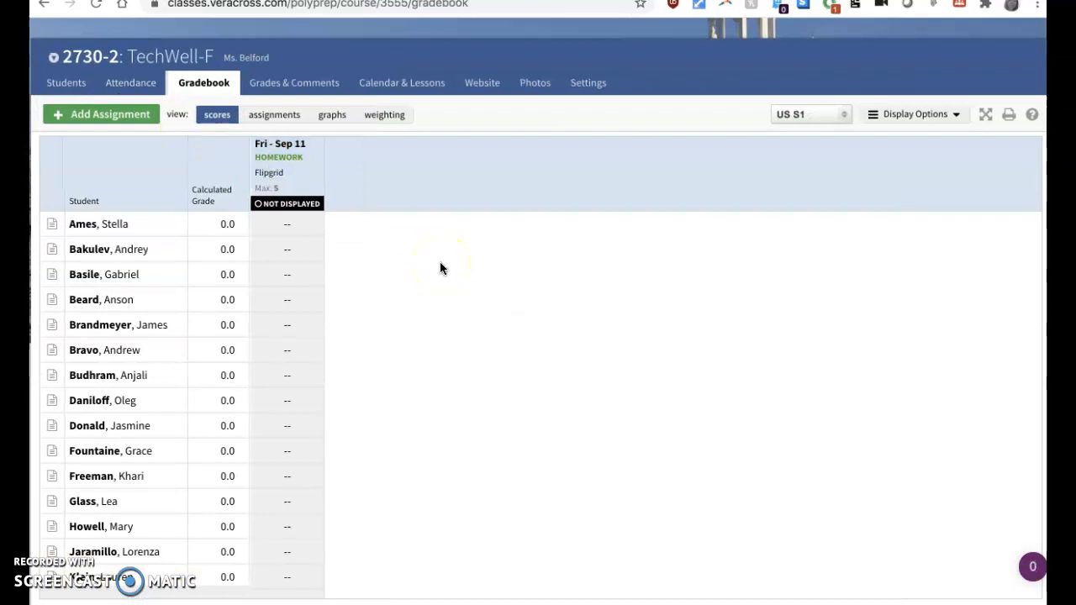
Step: Open the Flipgrid homework assignment of September 11 for editing from its gradebook column
{"action": "left_click", "coordinate": [272, 143]}
{"action": "mouse_move", "coordinate": [302, 148]}
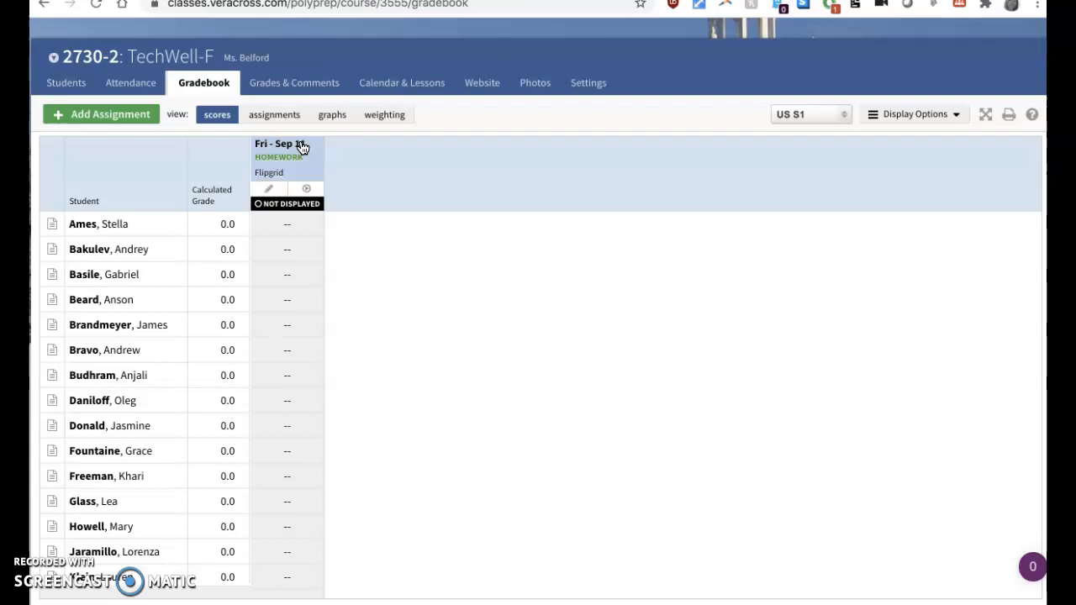
{"action": "left_click", "coordinate": [269, 194]}
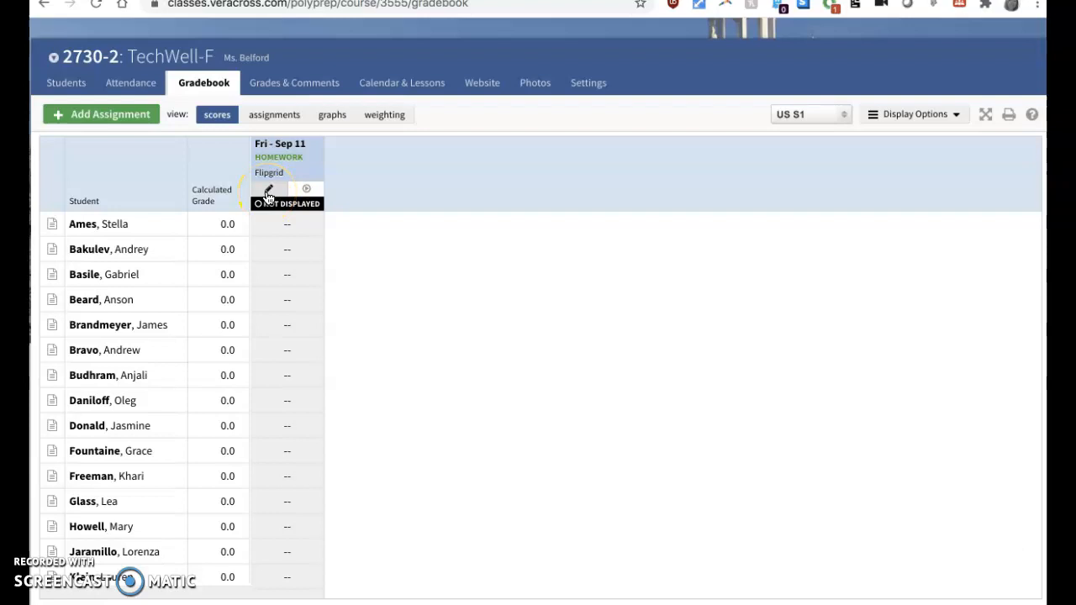